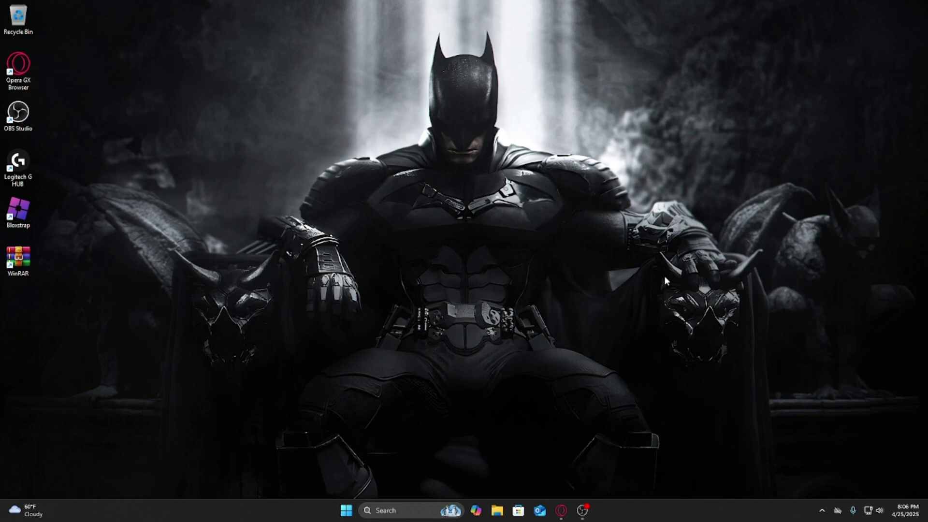
- Check the Xeno server's Discord download channel, then return Opera GX to the Xeno download page
left_click(562, 509)
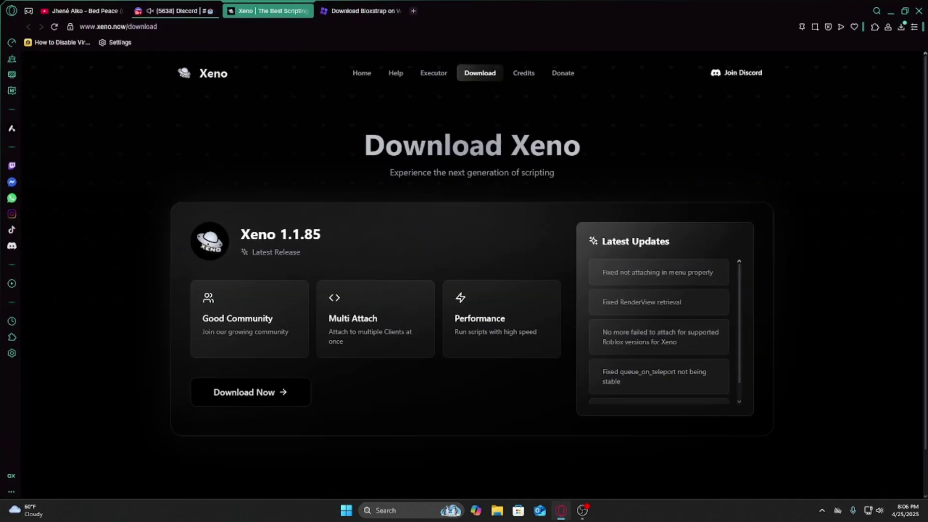
left_click(176, 11)
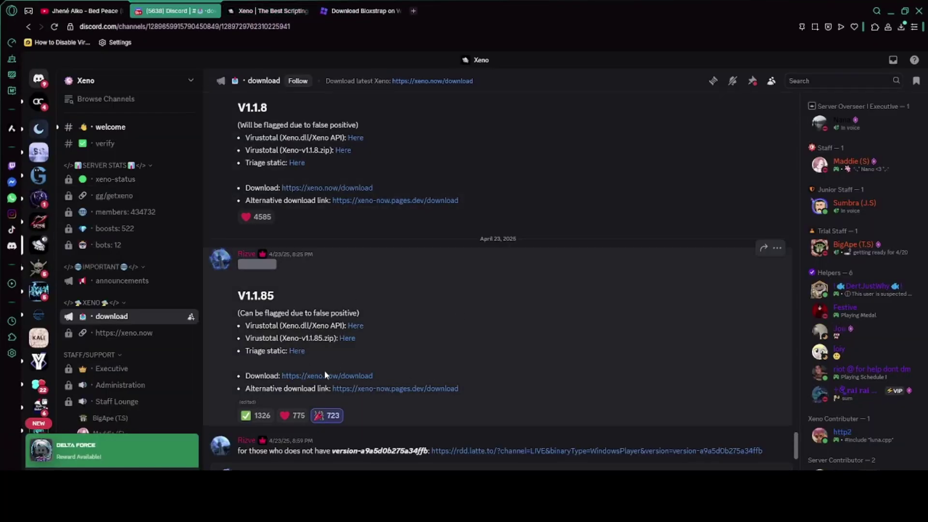
left_click(325, 376)
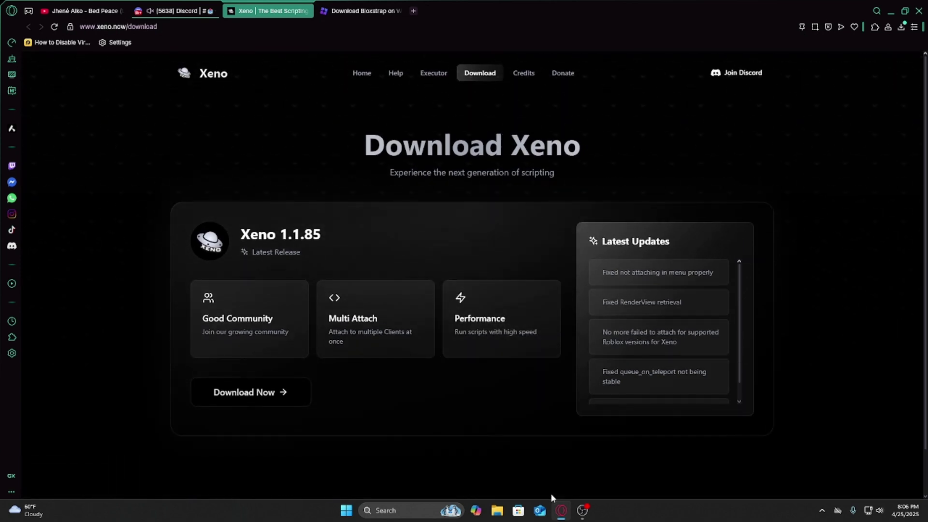
left_click(559, 507)
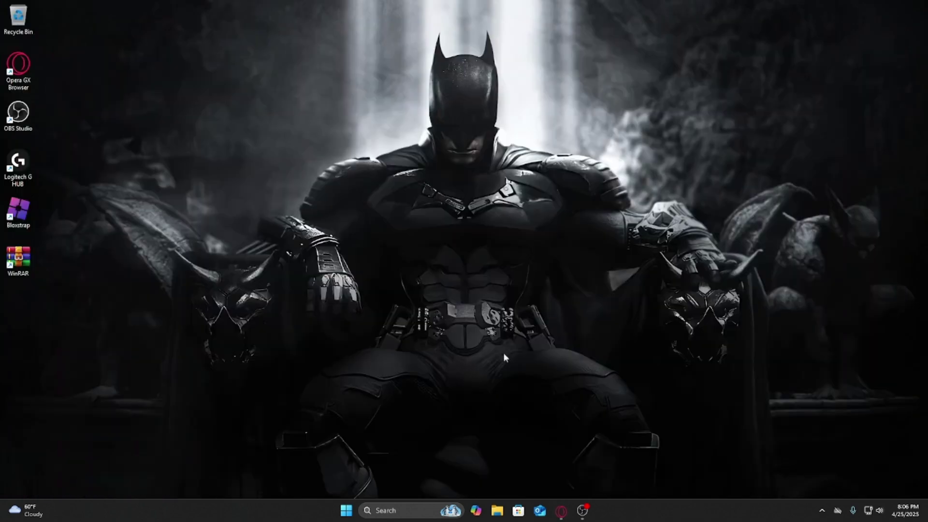
left_click(559, 506)
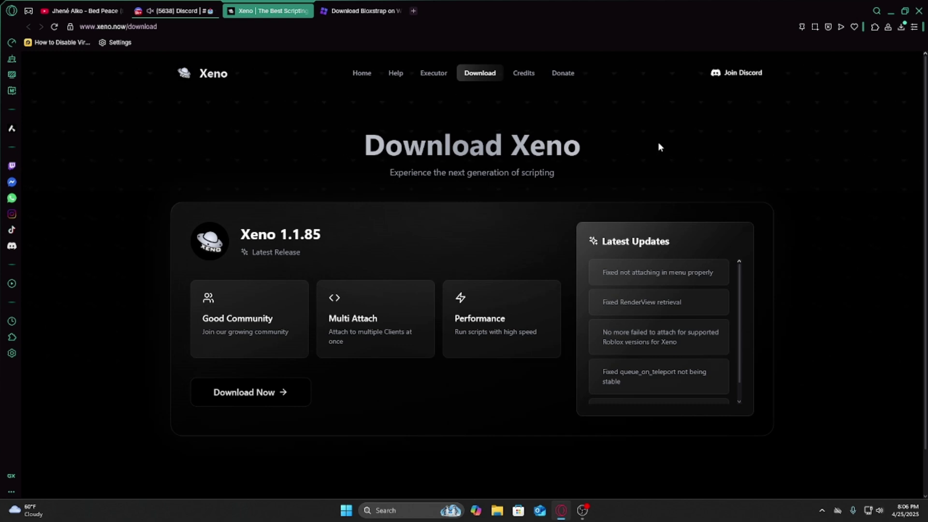
- Review the Bloxstrap v2.9.0 page at bloxstrap.org/dl, then minimize Opera GX to the desktop
left_click(360, 11)
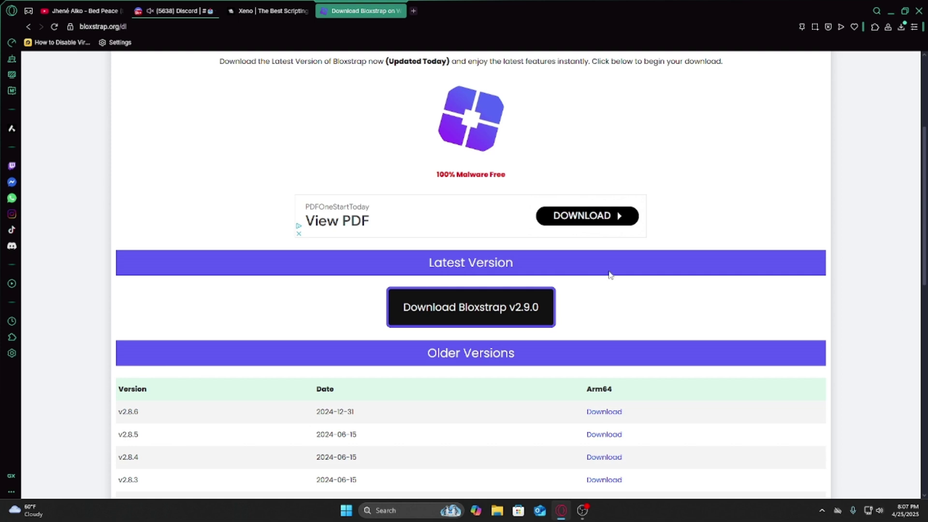
scroll(698, 327, "up", 2)
scroll(555, 406, "down", 3)
scroll(812, 370, "up", 2)
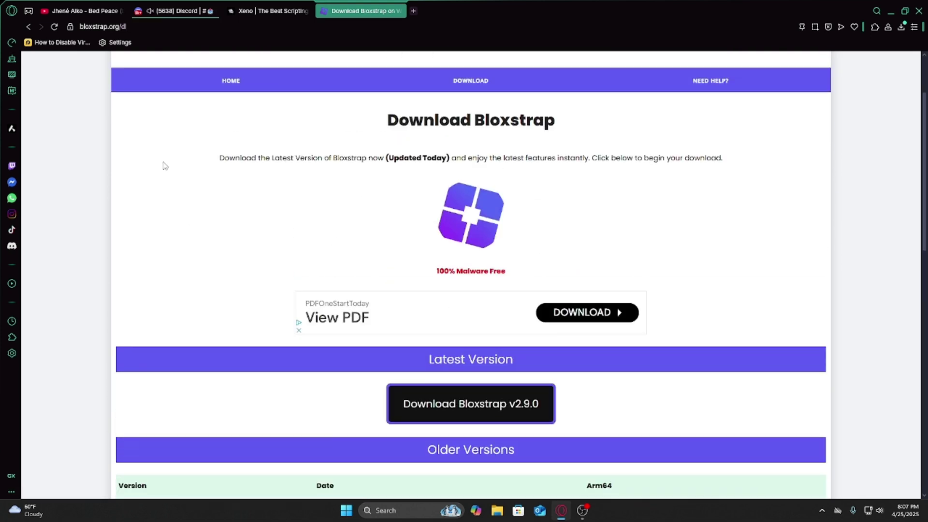
scroll(475, 294, "down", 2)
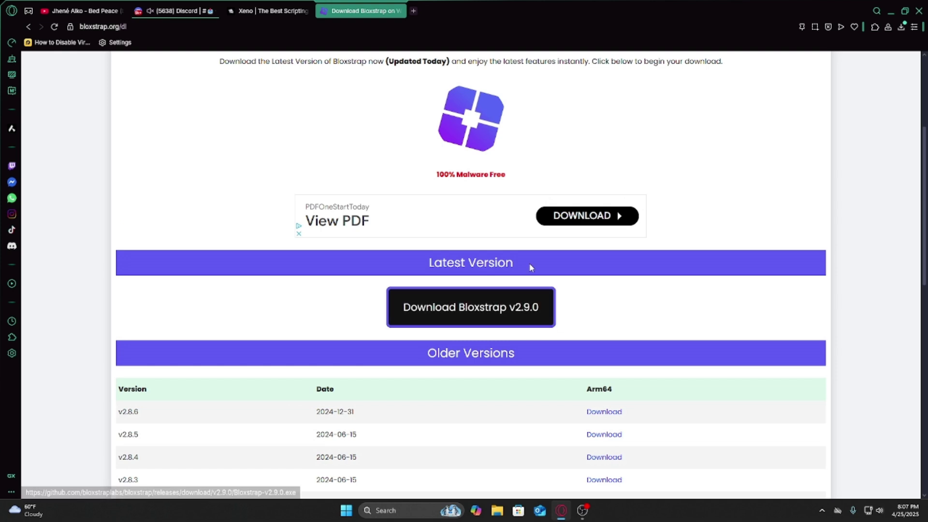
left_click(563, 512)
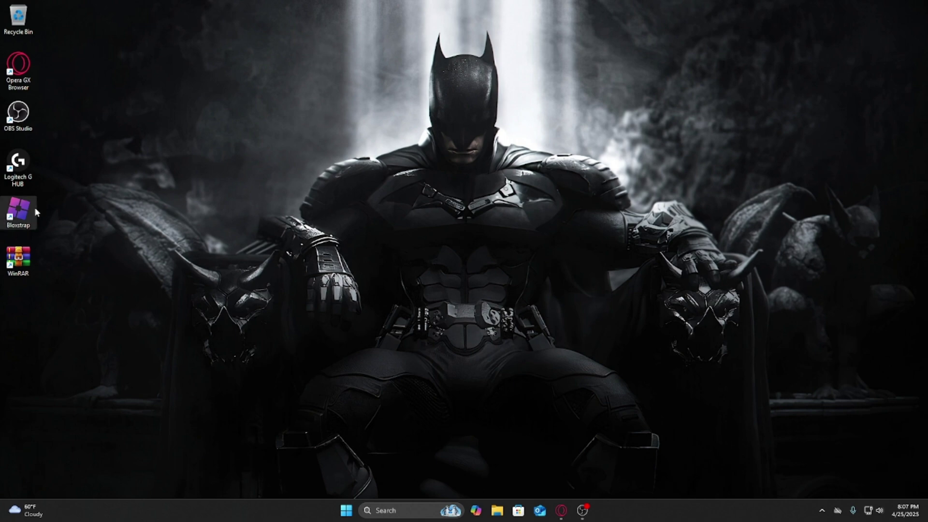
- Launch Roblox through Bloxstrap and join the Football Fusion 2 stadium game
double_click(21, 216)
left_click(543, 208)
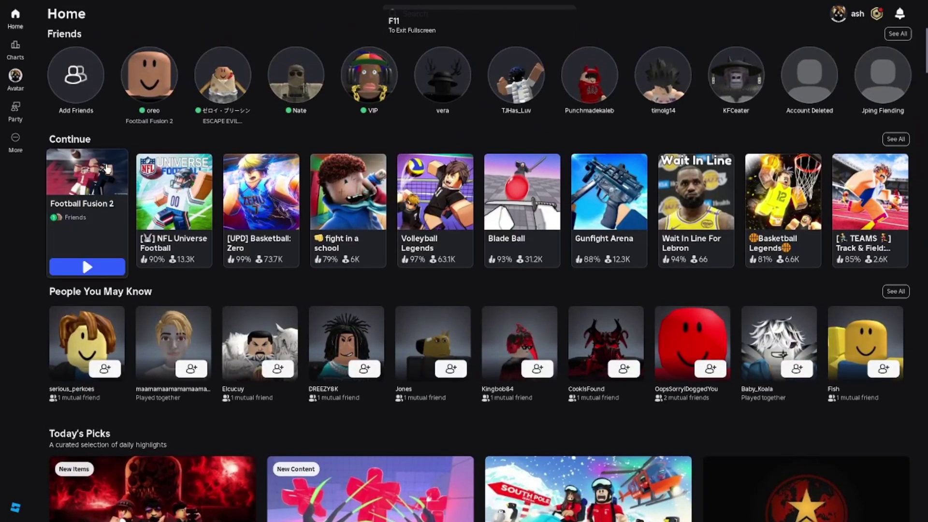
left_click(87, 203)
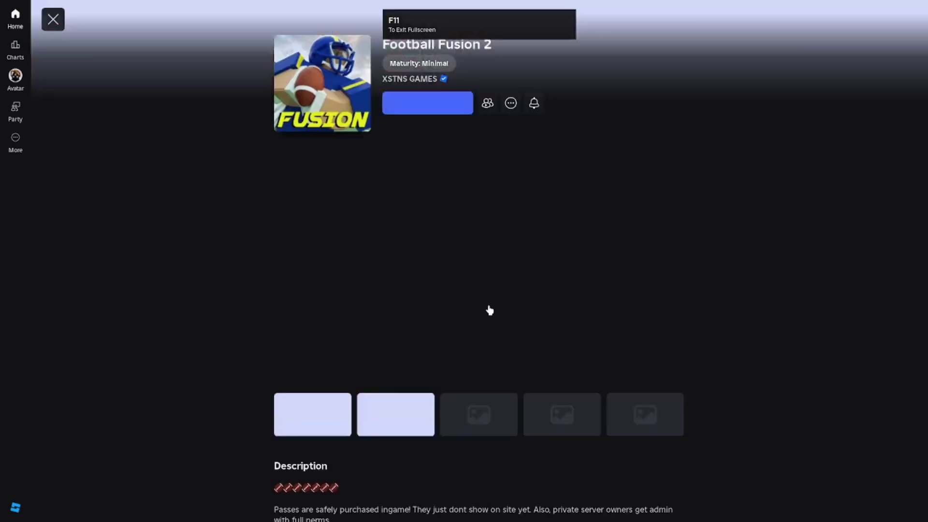
scroll(487, 310, "down", 10)
left_click(313, 334)
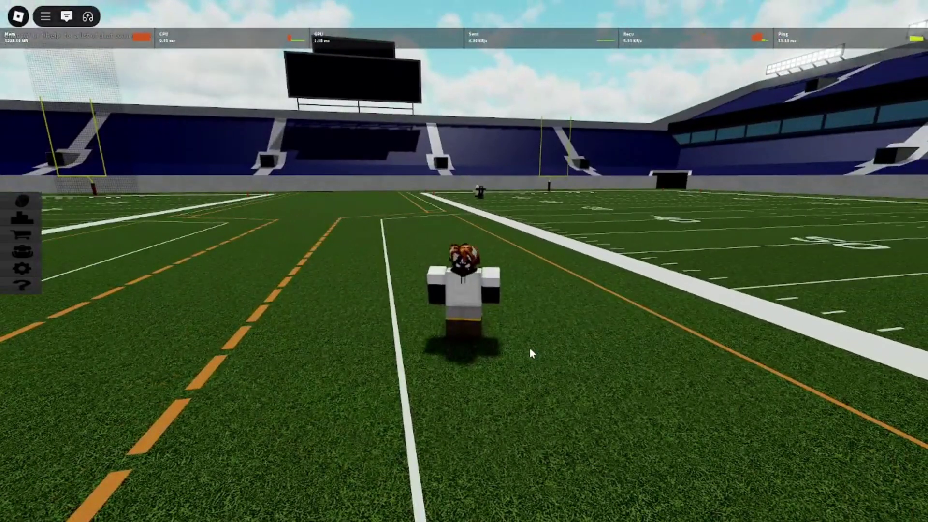
key("Right")
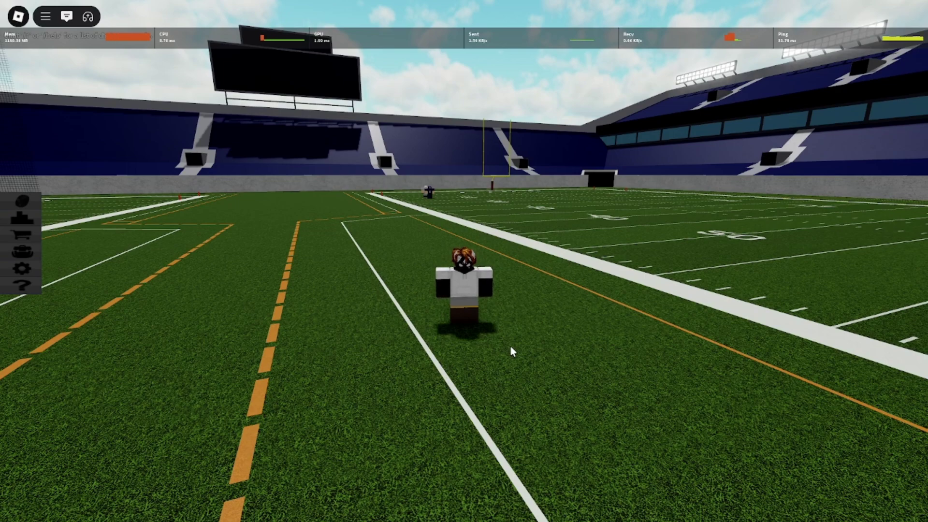
key("w")
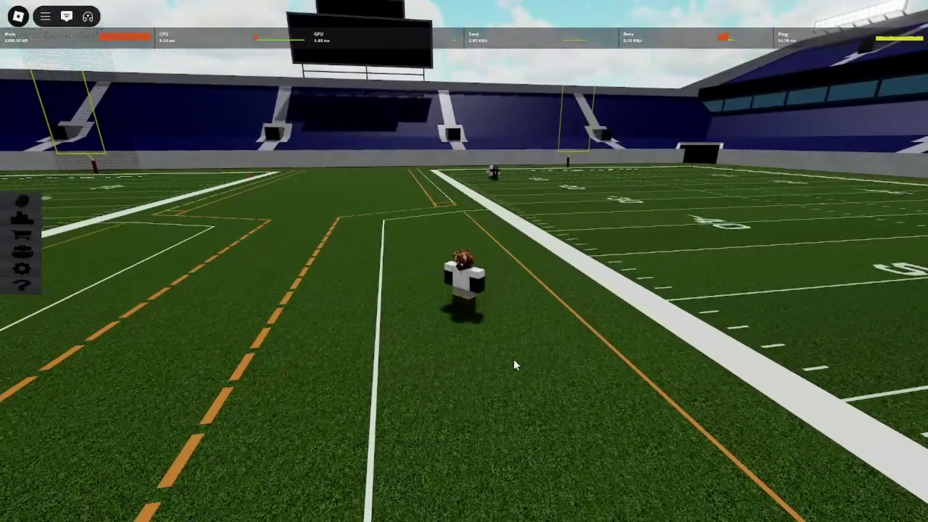
left_click_drag(549, 358, 505, 299)
- Run the Xeno executor from Downloads > Xeno-v1.1.85 and minimize File Explorer behind it
key("super")
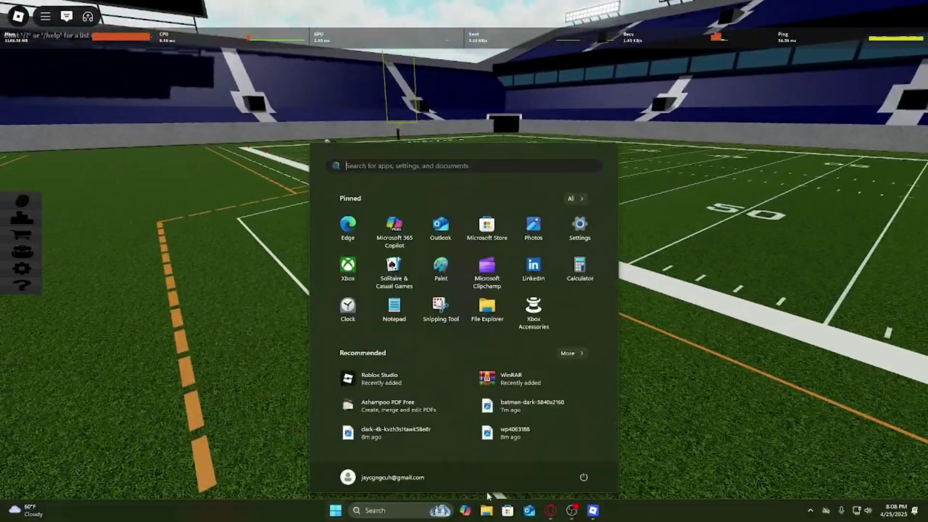
left_click(486, 511)
left_click(236, 260)
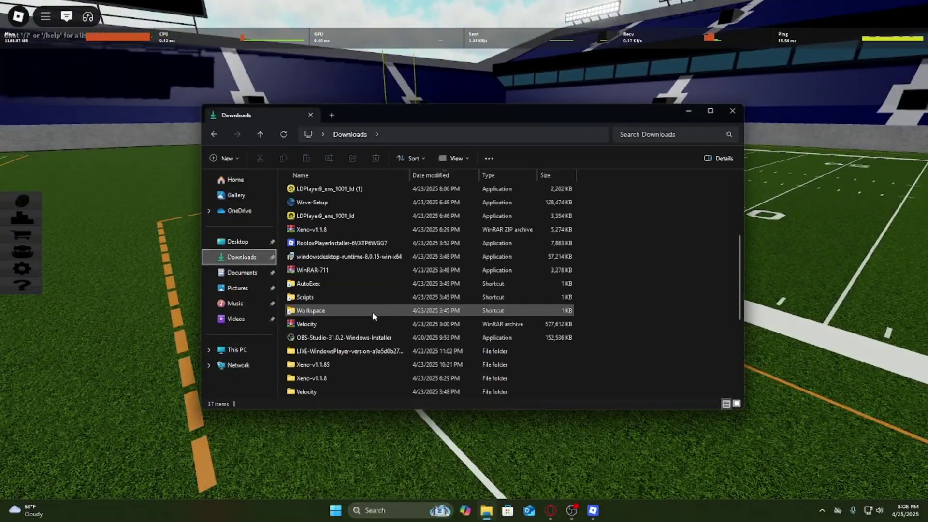
scroll(339, 300, "down", 5)
double_click(325, 289)
double_click(314, 202)
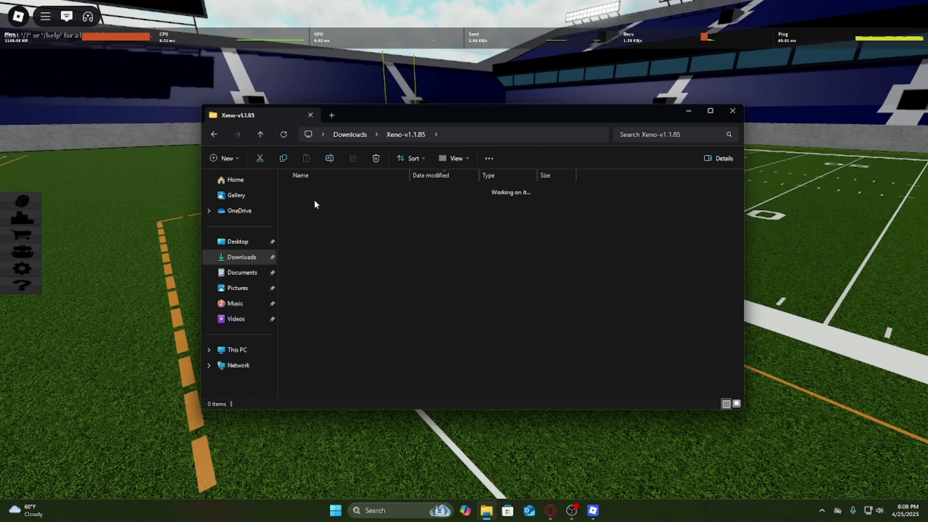
double_click(308, 272)
left_click(688, 110)
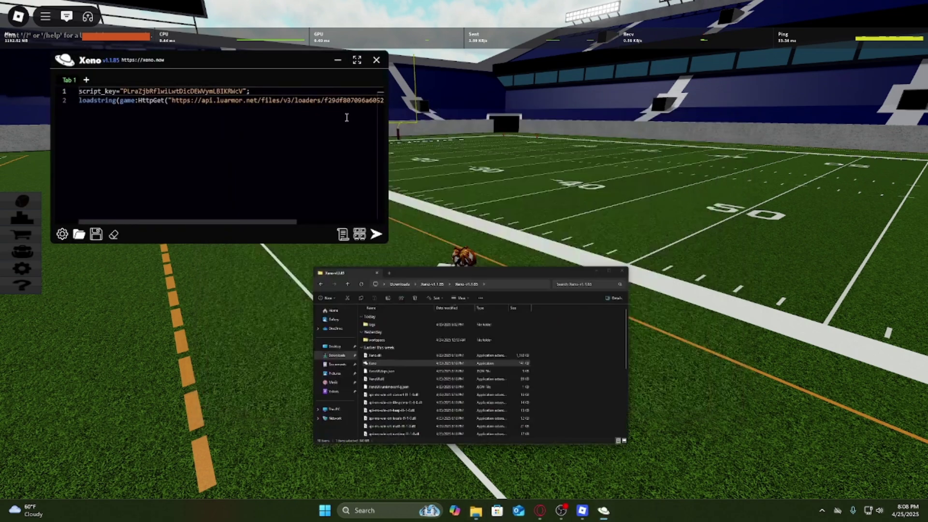
- Centre the Xeno window over the game and confirm auto attach is enabled in Settings
mouse_move(271, 77)
left_mouse_down()
mouse_move(515, 174)
mouse_move(510, 274)
mouse_move(429, 204)
left_mouse_up()
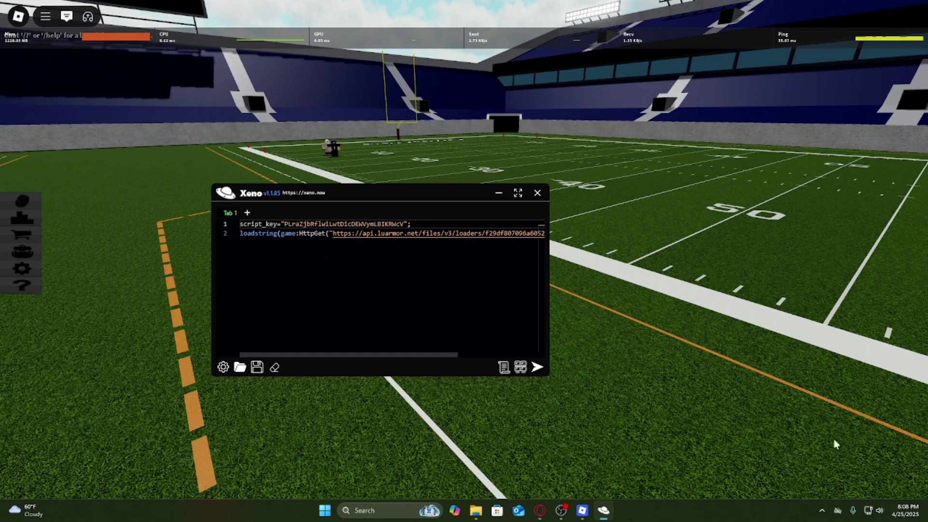
mouse_move(392, 189)
left_mouse_down()
mouse_move(480, 205)
mouse_move(397, 177)
left_mouse_up()
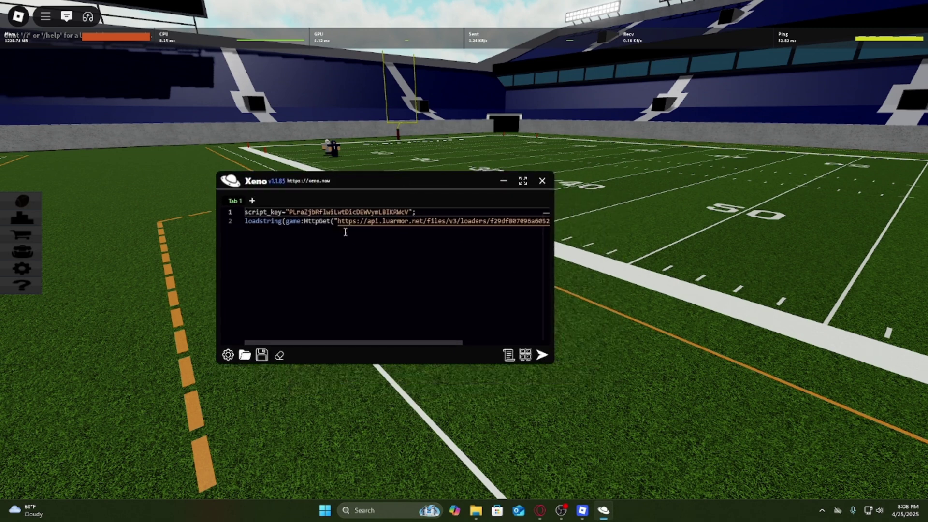
left_click(228, 355)
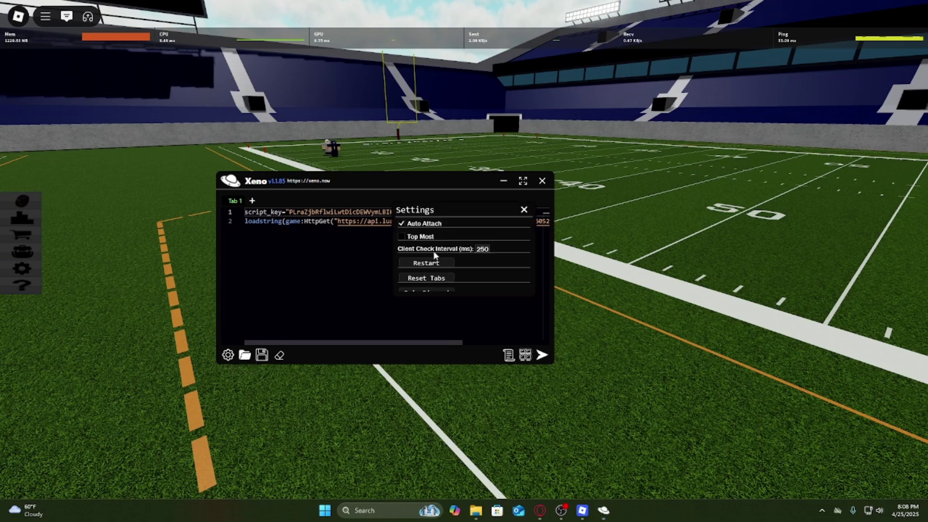
left_click(524, 209)
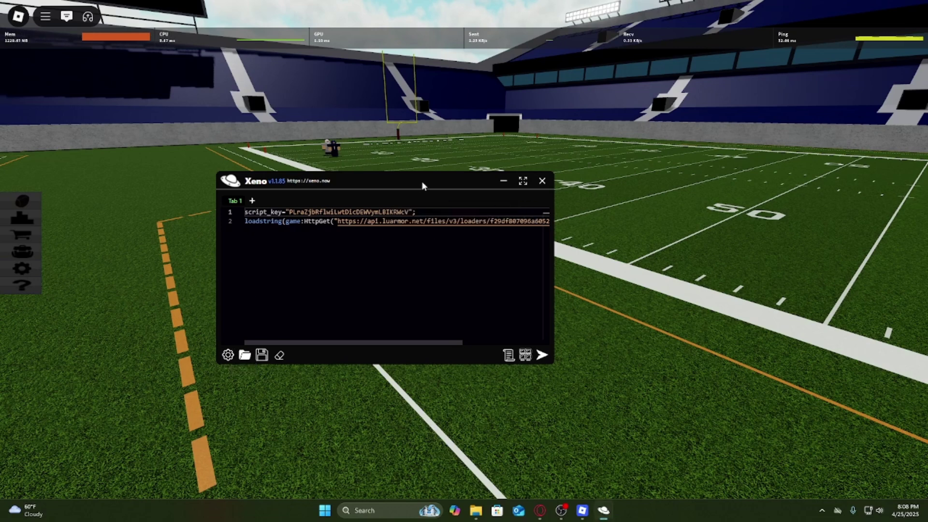
- Close Xeno and accept the close confirmation
mouse_move(421, 181)
left_mouse_down()
mouse_move(491, 189)
mouse_move(385, 167)
left_mouse_up()
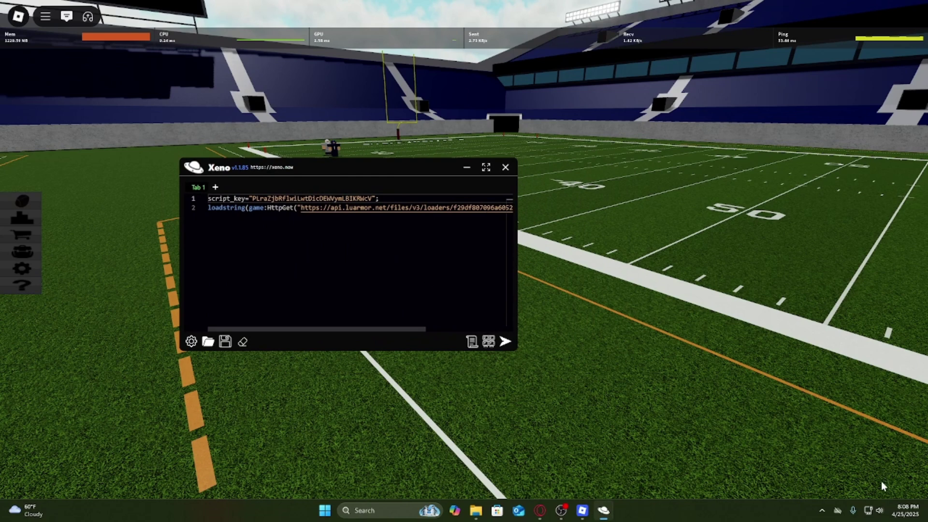
left_click(506, 168)
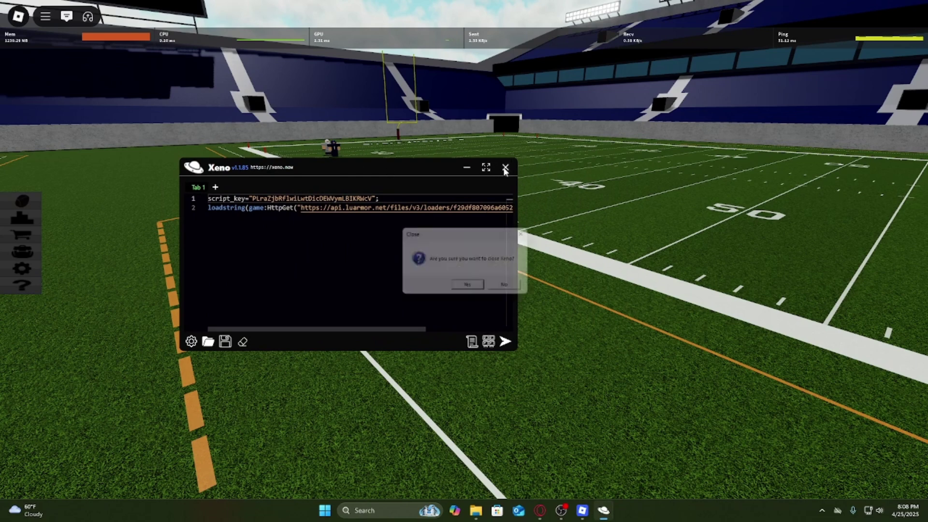
left_click(472, 292)
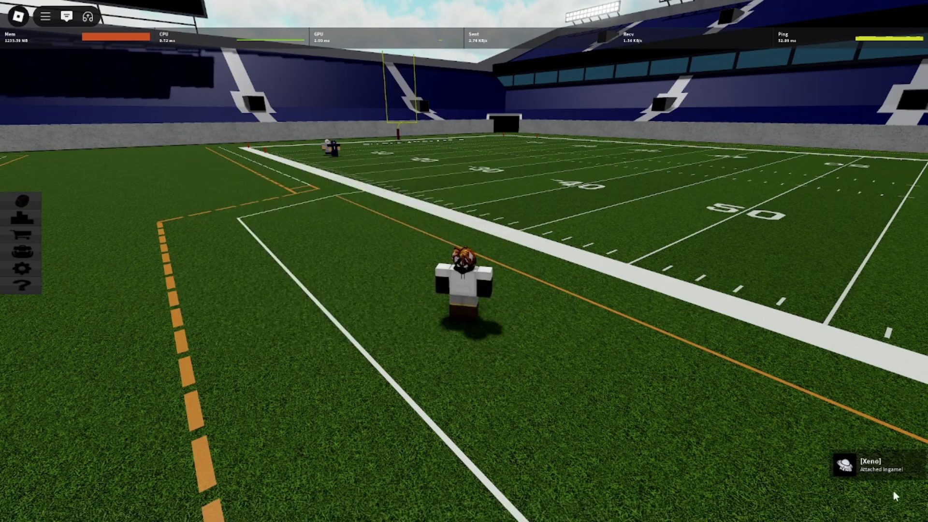
- Relaunch Xeno.exe from the Xeno-v1.1.85 folder and minimize File Explorer
key("super")
left_click(487, 511)
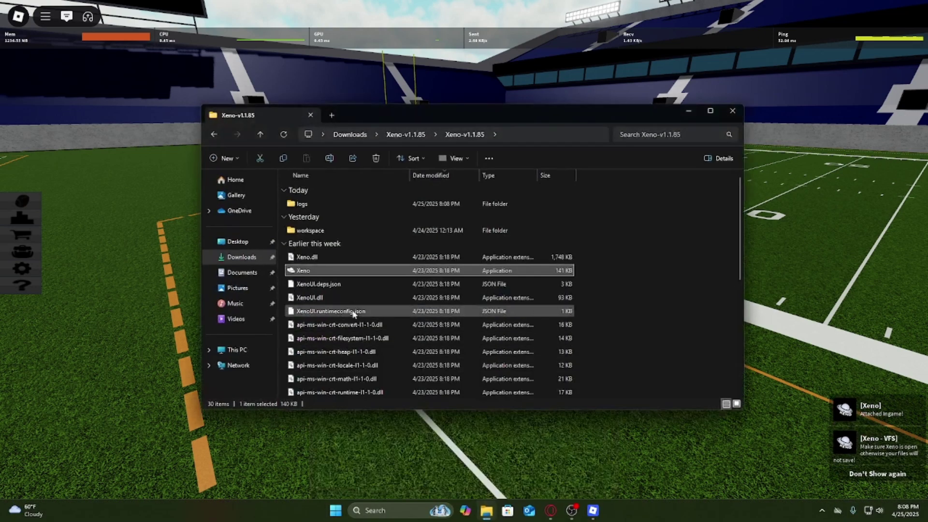
double_click(322, 271)
left_click(689, 110)
- Move the reopened Xeno window over the game and check its Settings panel
left_click_drag(315, 124, 416, 222)
mouse_move(337, 234)
left_mouse_down()
mouse_move(414, 182)
mouse_move(366, 177)
left_mouse_up()
left_click(249, 338)
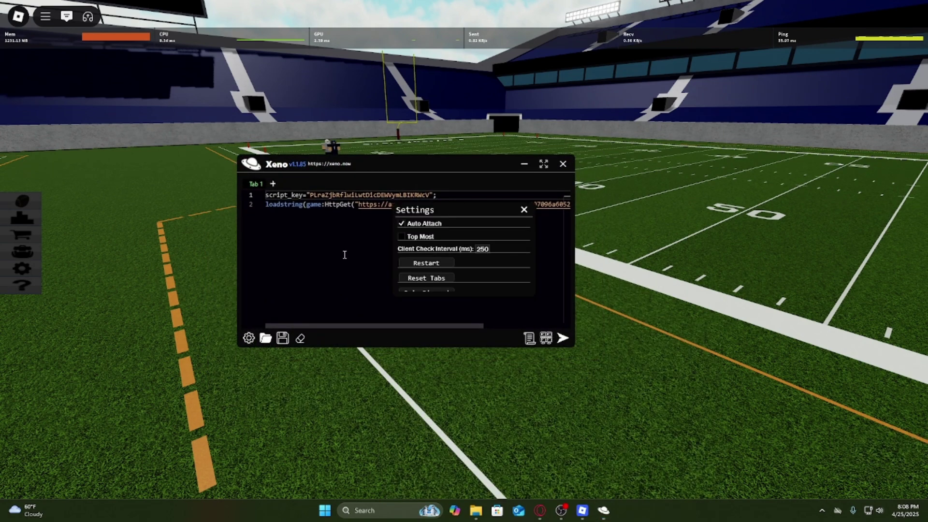
left_click(249, 338)
- Execute the loaded script to bring up Saturn Hub, then minimize Xeno and hide the Saturn Hub menu
mouse_move(400, 170)
left_mouse_down()
mouse_move(485, 200)
mouse_move(333, 155)
mouse_move(341, 188)
mouse_move(304, 248)
mouse_move(297, 182)
mouse_move(270, 198)
mouse_move(258, 181)
mouse_move(347, 161)
mouse_move(301, 130)
mouse_move(296, 140)
left_mouse_up()
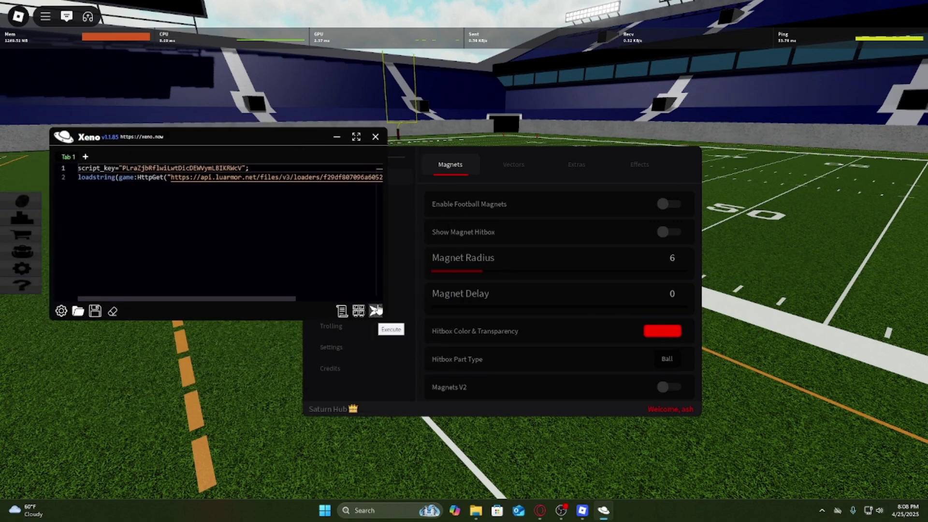
mouse_move(318, 145)
left_mouse_down()
mouse_move(414, 314)
mouse_move(339, 259)
left_mouse_up()
left_click(357, 250)
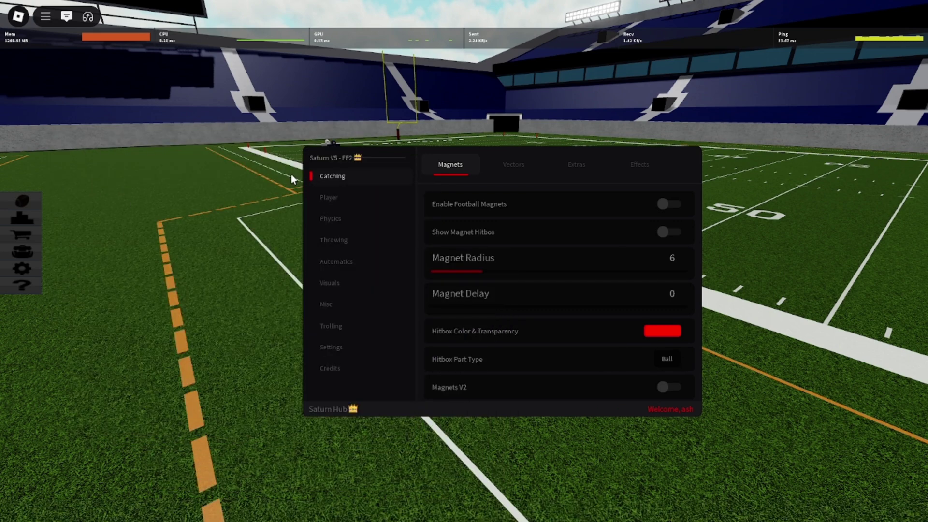
key("super")
key("Escape")
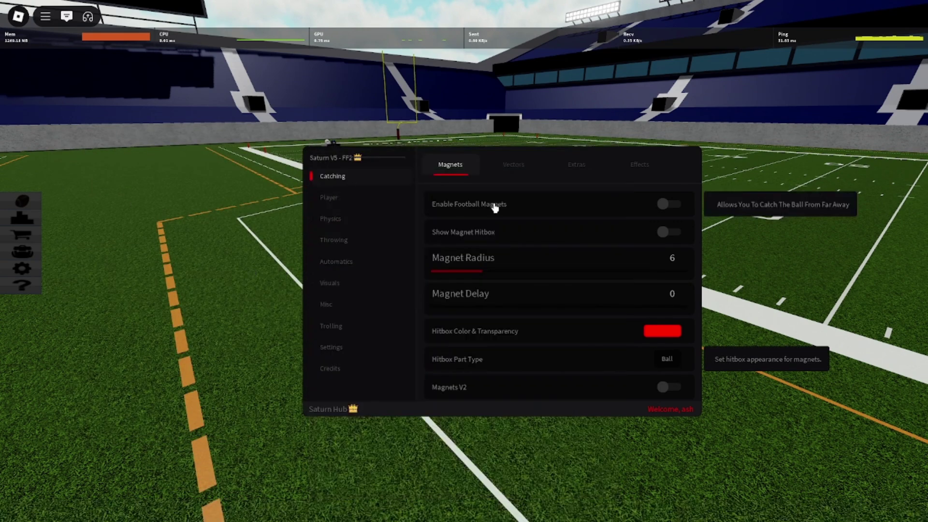
key("ctrl")
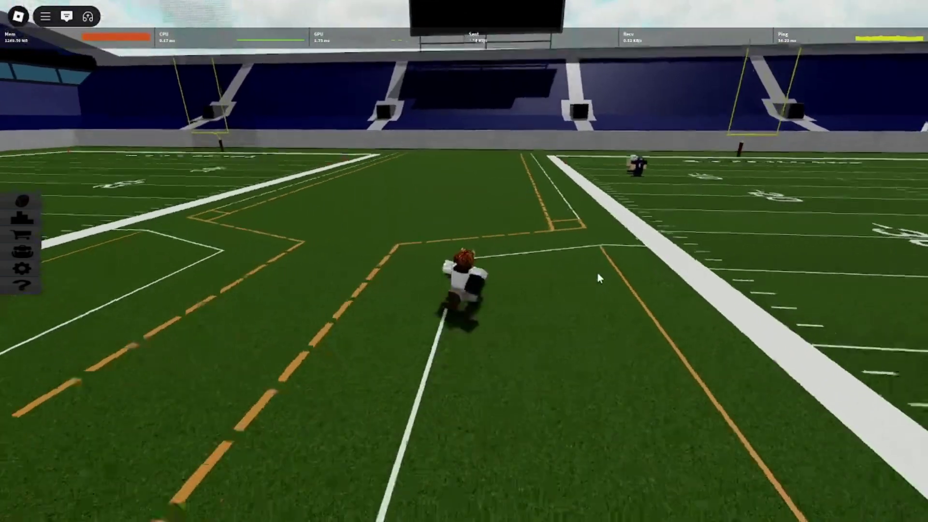
- Restore Xeno and check its Clients list for the attached Roblox client and PID
key("super")
left_click(604, 510)
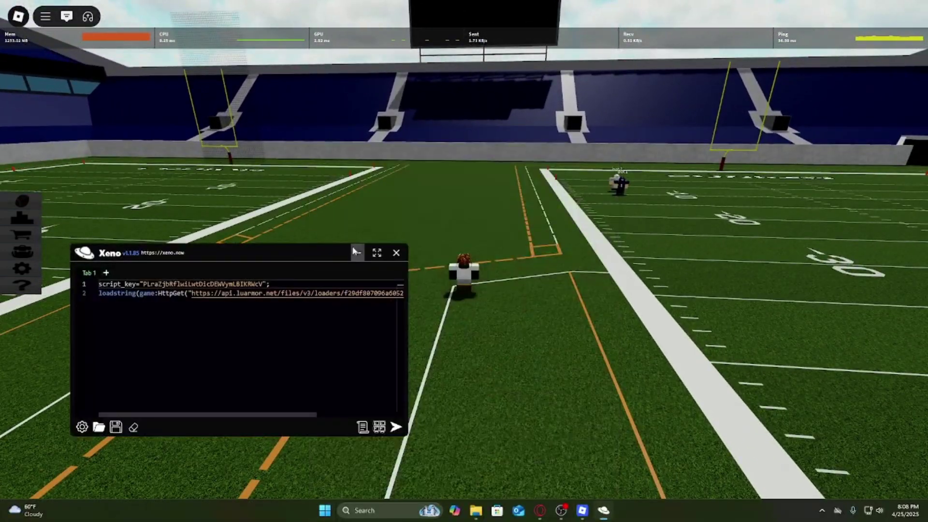
left_click_drag(241, 247, 281, 154)
left_click(406, 327)
left_click(423, 327)
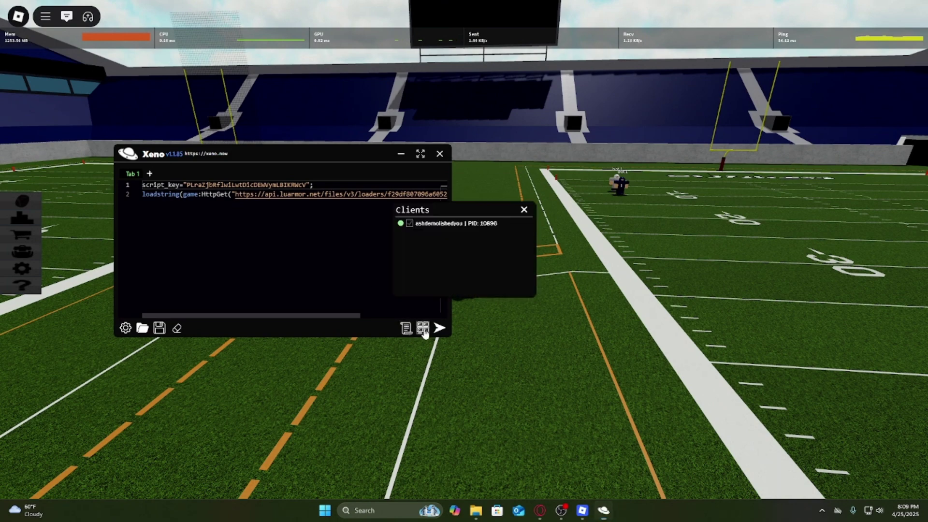
left_click(524, 210)
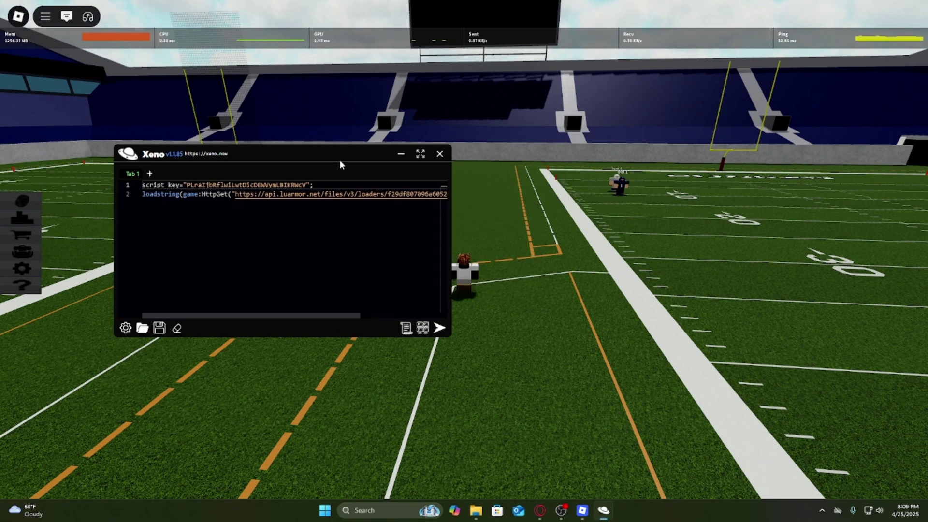
left_click_drag(339, 159, 452, 141)
left_click(536, 309)
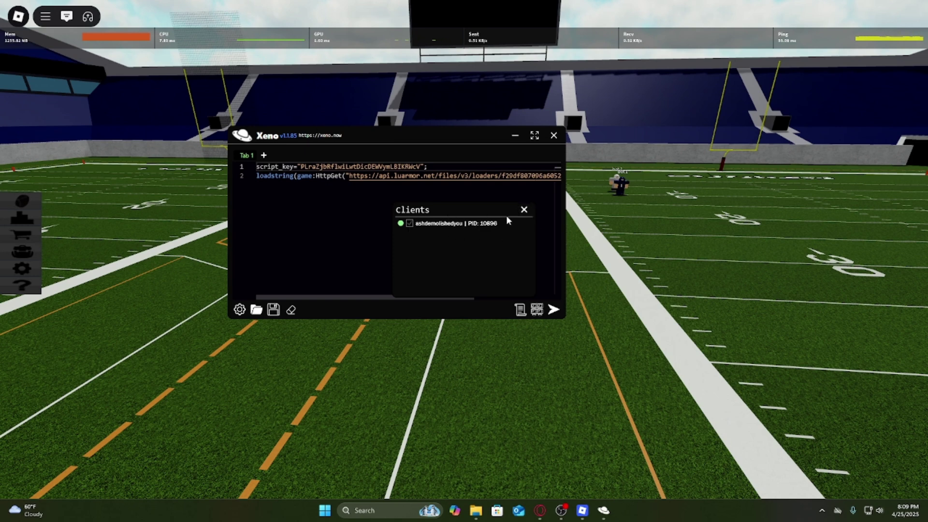
left_click(524, 209)
mouse_move(460, 132)
left_mouse_down()
mouse_move(435, 176)
mouse_move(574, 283)
left_mouse_up()
left_click(611, 276)
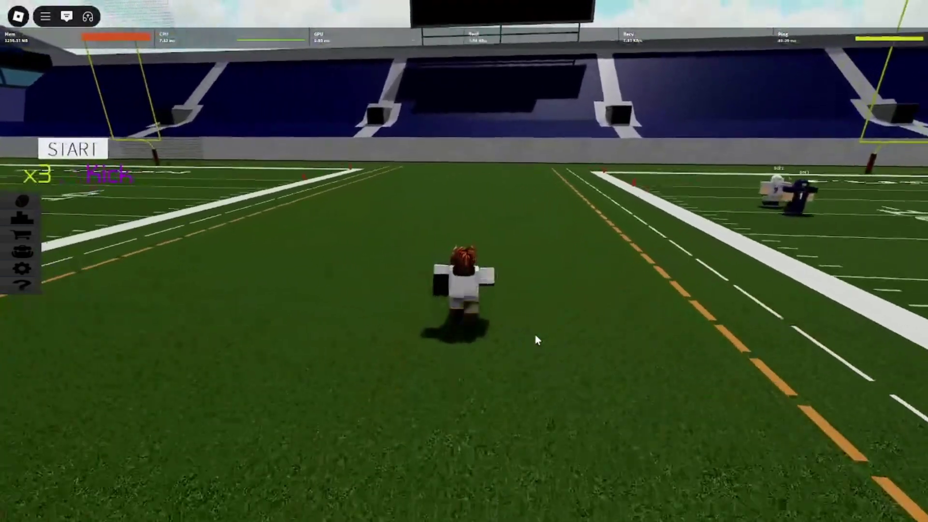
key("w")
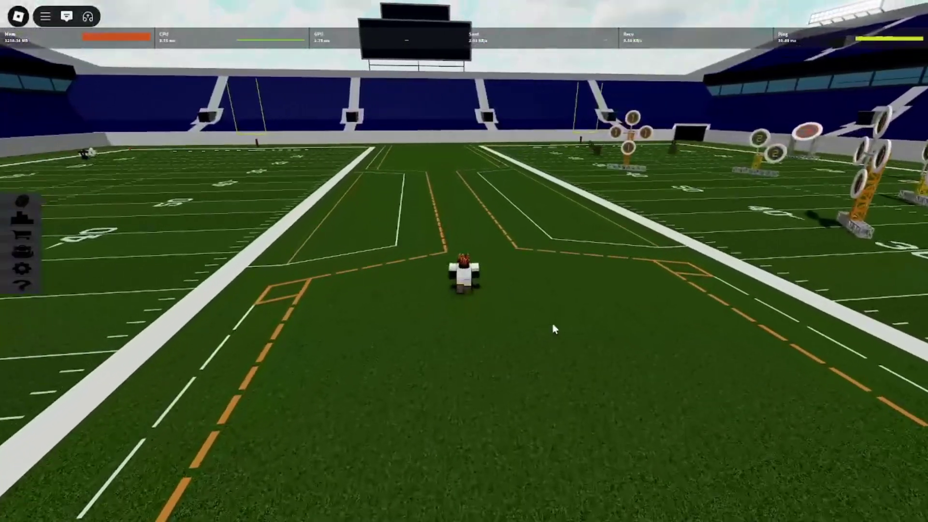
key("Control_R")
key("Control_R")
key("super")
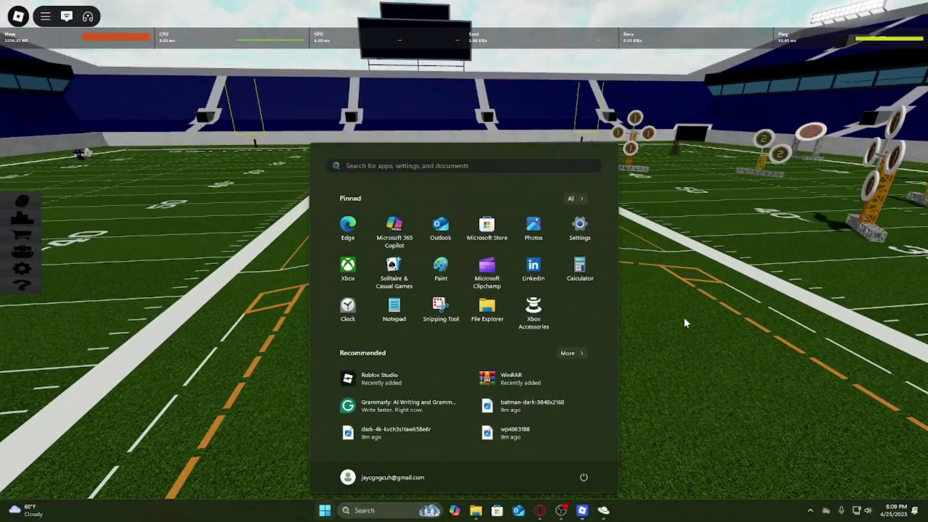
left_click(684, 317)
key("Control_R")
key("Control_R")
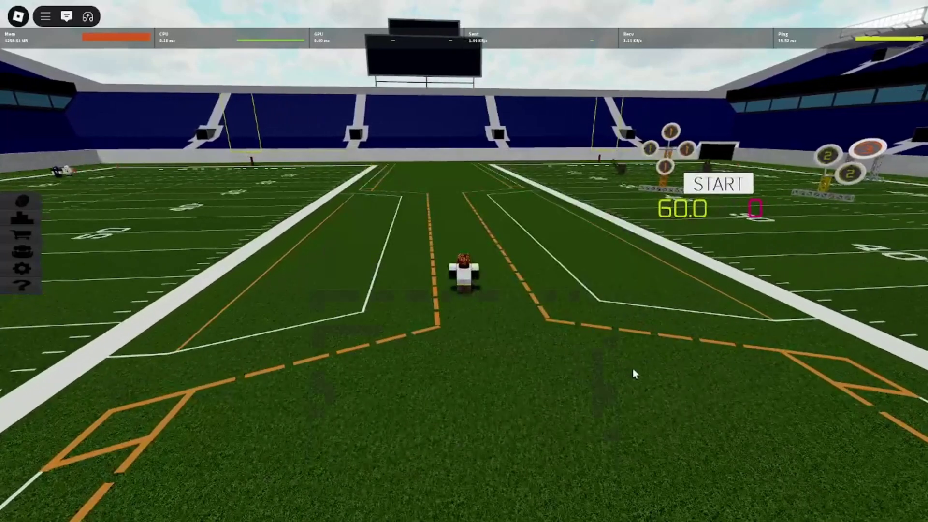
key("super")
left_click(603, 511)
left_click(335, 450)
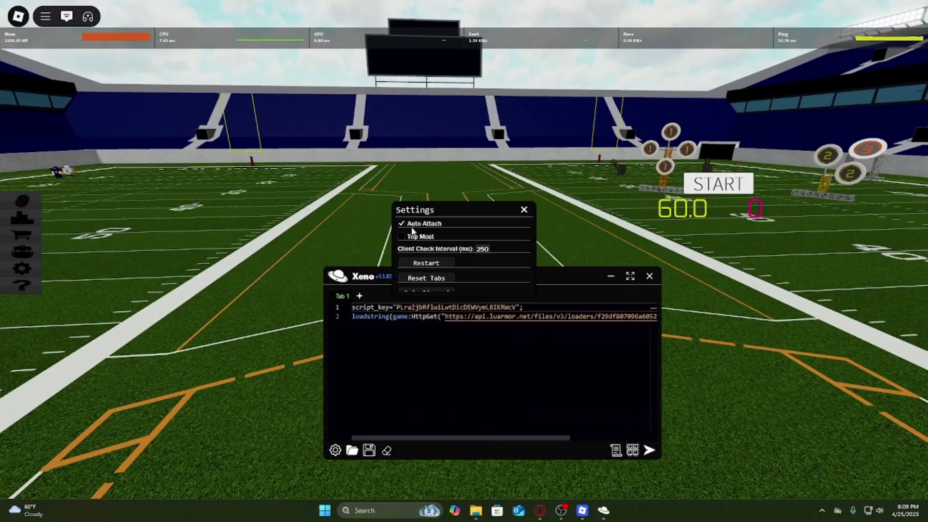
left_click(524, 209)
mouse_move(552, 272)
left_mouse_down()
mouse_move(677, 253)
mouse_move(471, 161)
left_mouse_up()
left_click(529, 164)
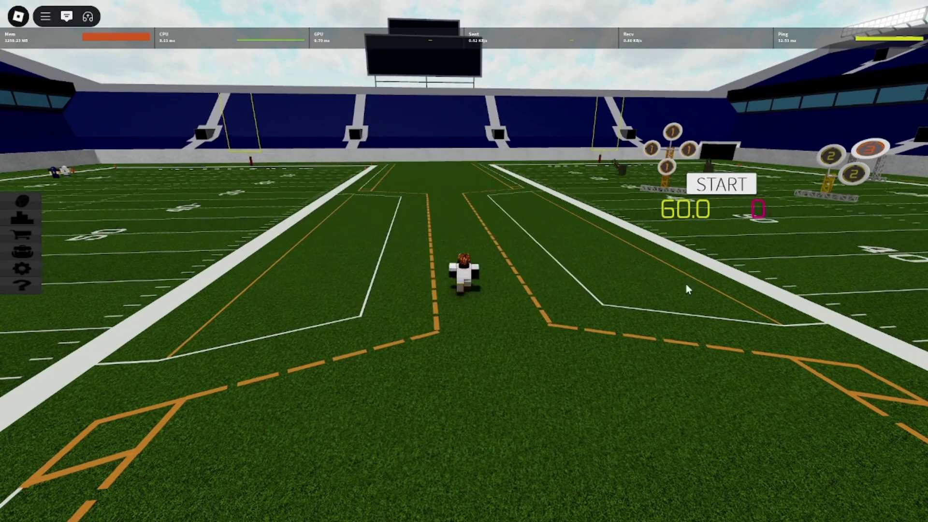
key("super")
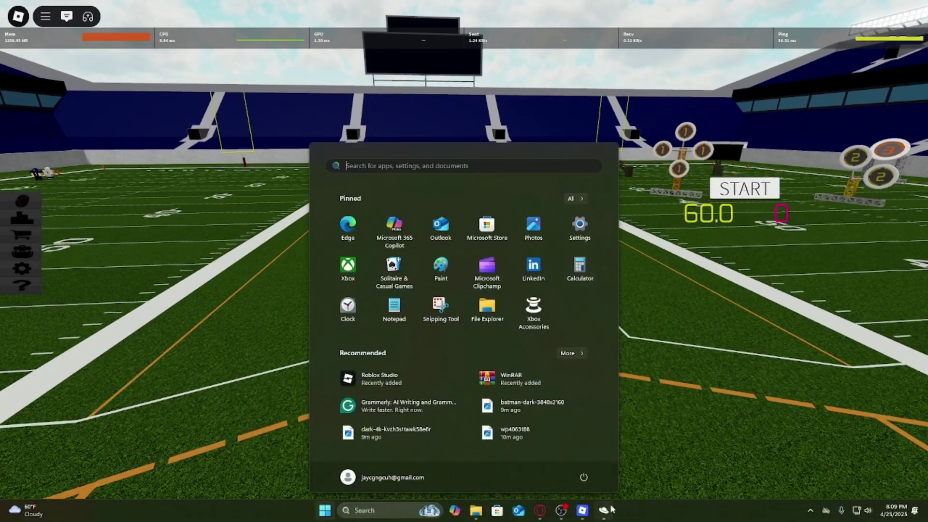
left_click(603, 511)
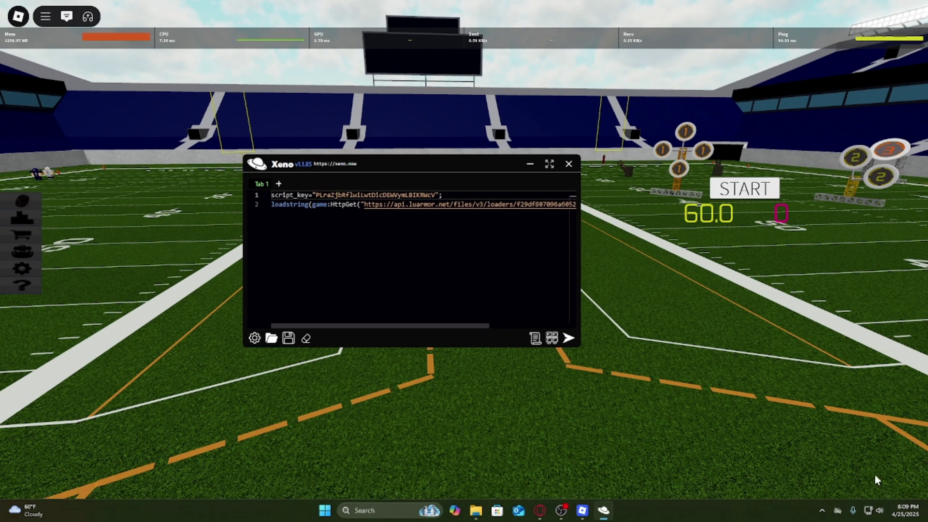
mouse_move(460, 165)
left_mouse_down()
mouse_move(486, 178)
mouse_move(443, 149)
left_mouse_up()
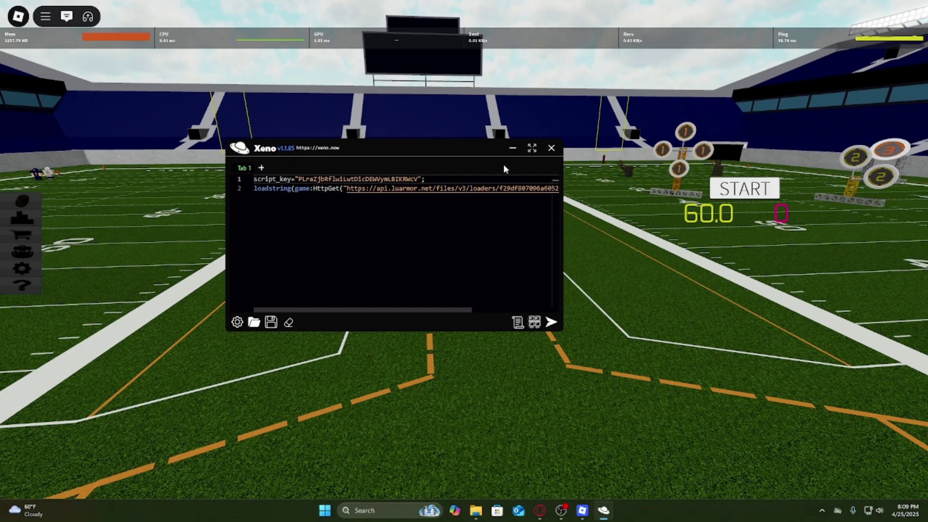
- Minimize Xeno and run the avatar down the field toward the far end zone
left_click(513, 148)
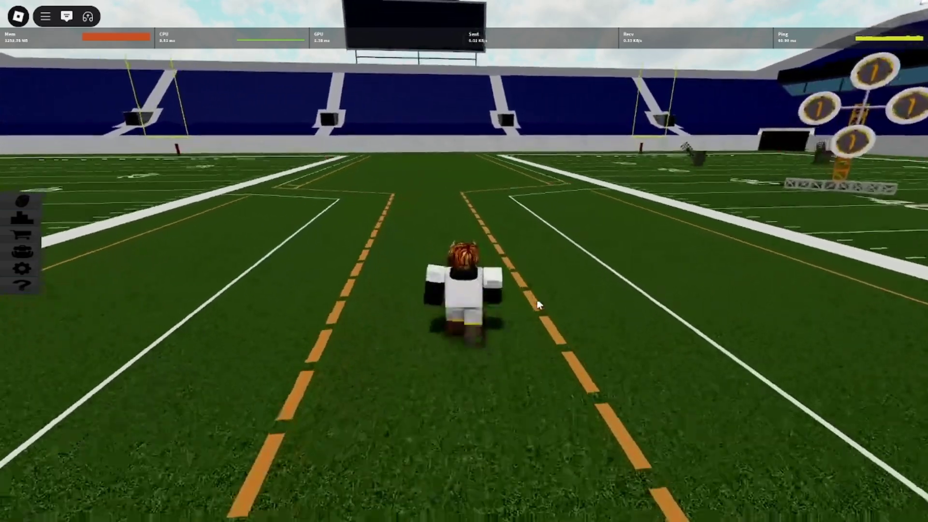
key("w")
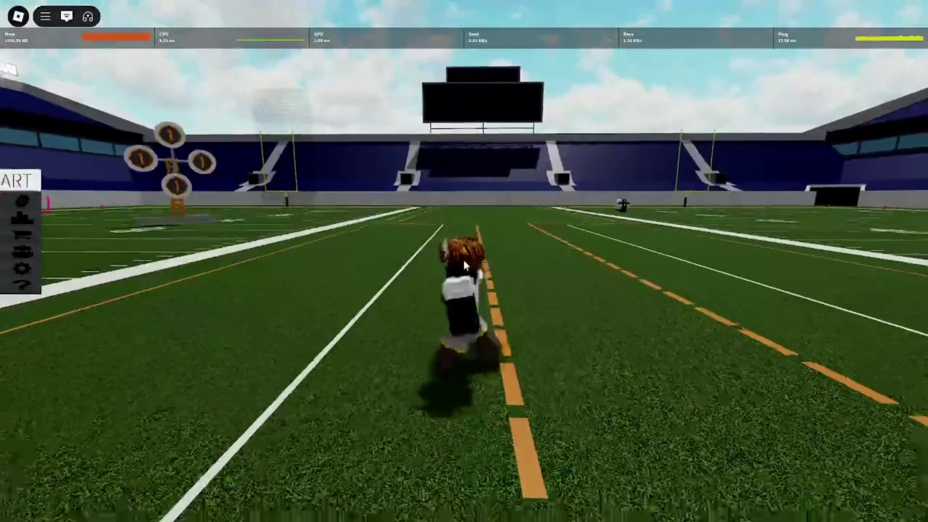
scroll(463, 260, "down", 5)
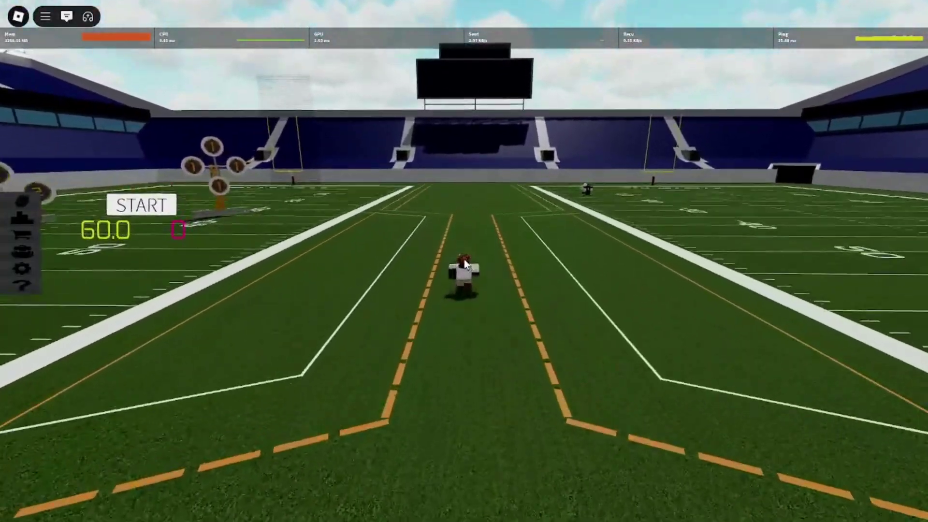
key("w")
key("w")
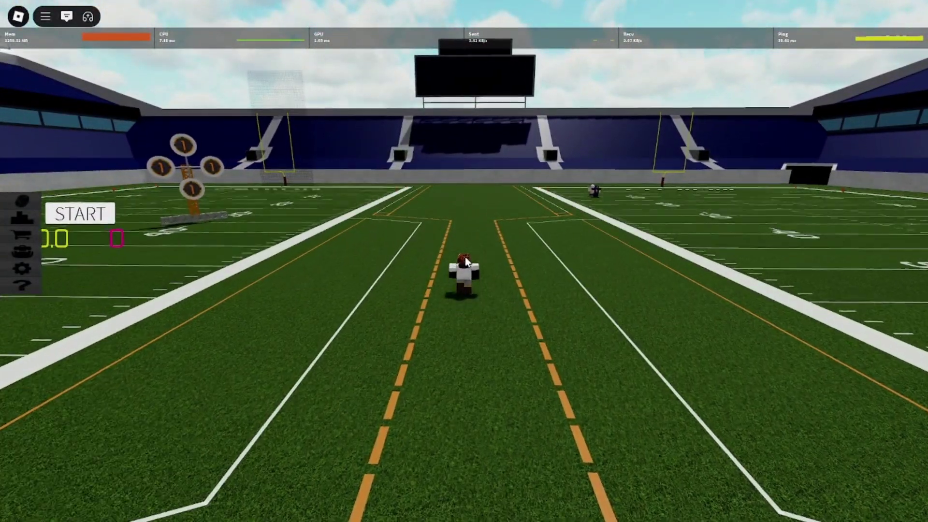
key("a")
key("Left")
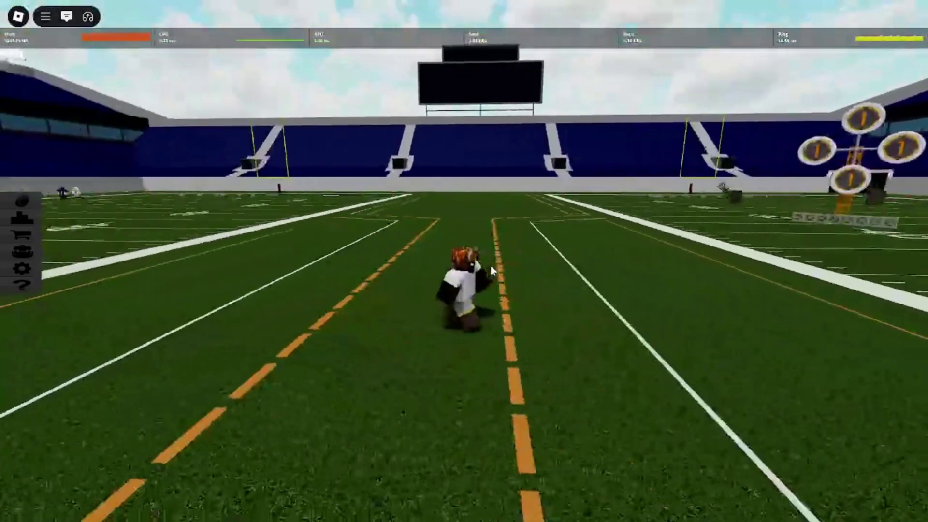